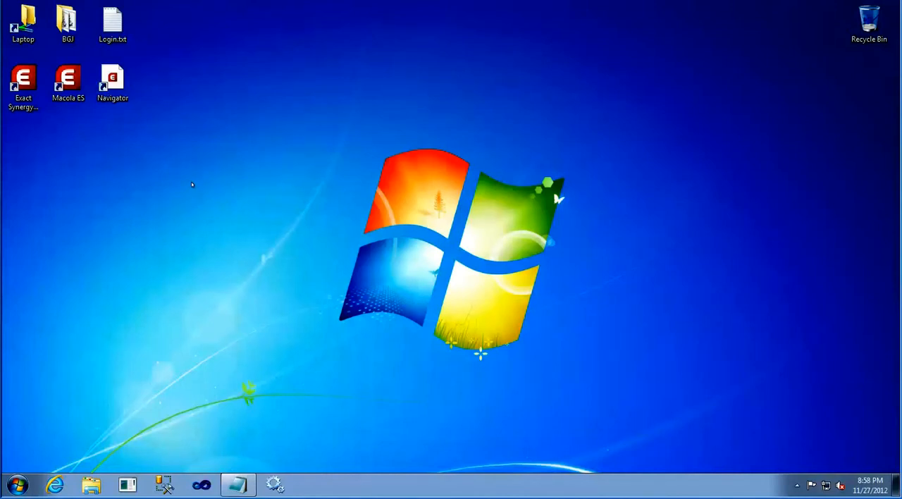
Open Exact Navigator from the desktop in a maximized window and look through the Finance Dashboard
{"action": "double_click", "coordinate": [111, 97]}
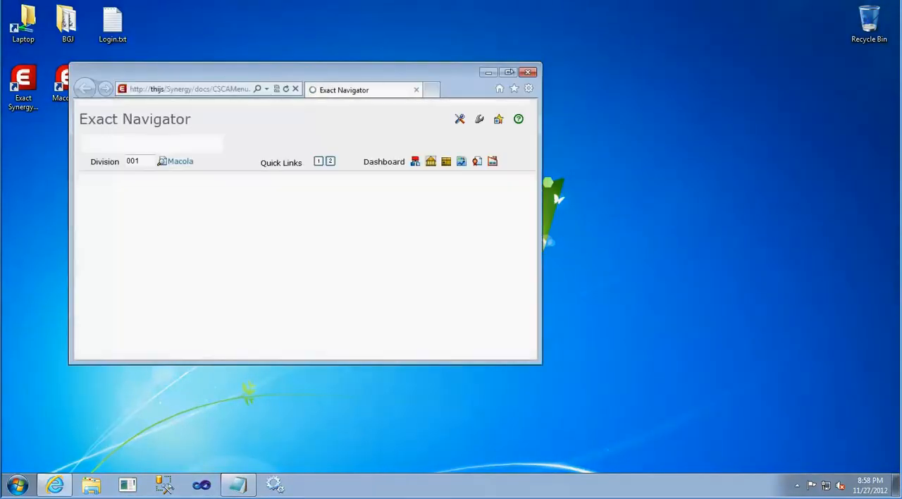
{"action": "double_click", "coordinate": [506, 73]}
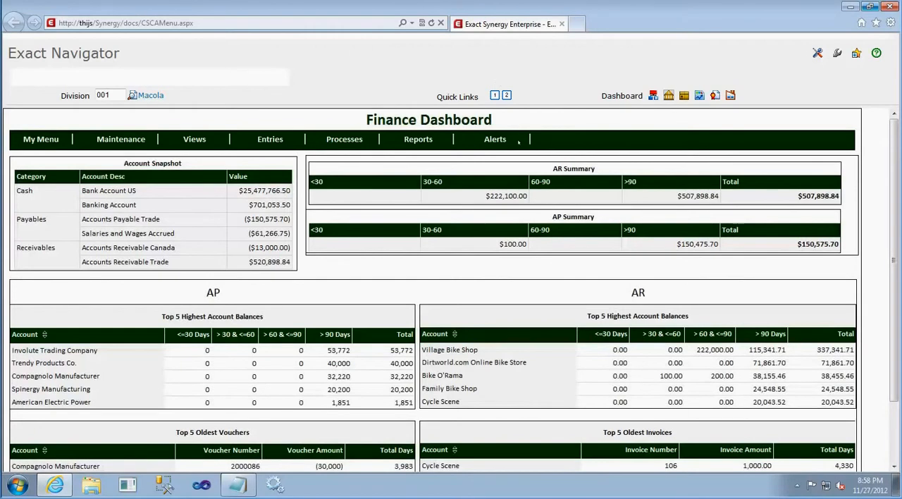
{"action": "scroll", "coordinate": [537, 240], "scroll_direction": "down", "scroll_amount": 1}
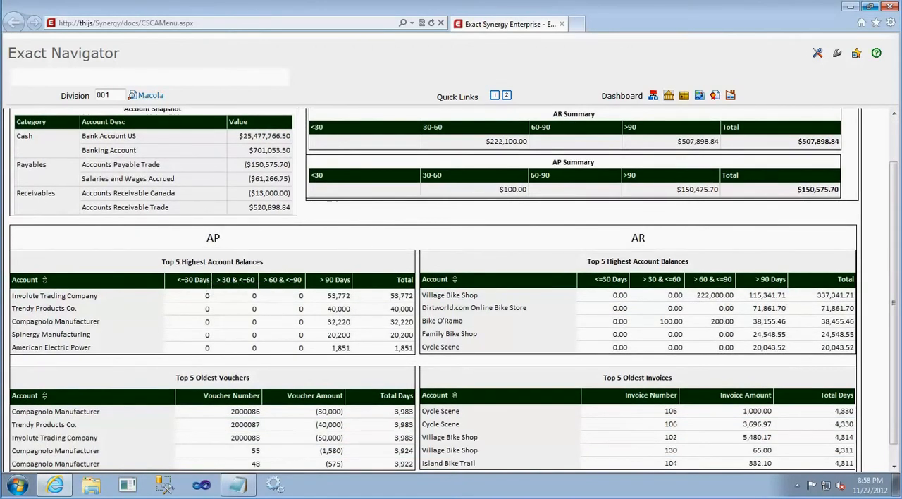
{"action": "scroll", "coordinate": [627, 275], "scroll_direction": "down", "scroll_amount": 1}
{"action": "scroll", "coordinate": [630, 282], "scroll_direction": "up", "scroll_amount": 2}
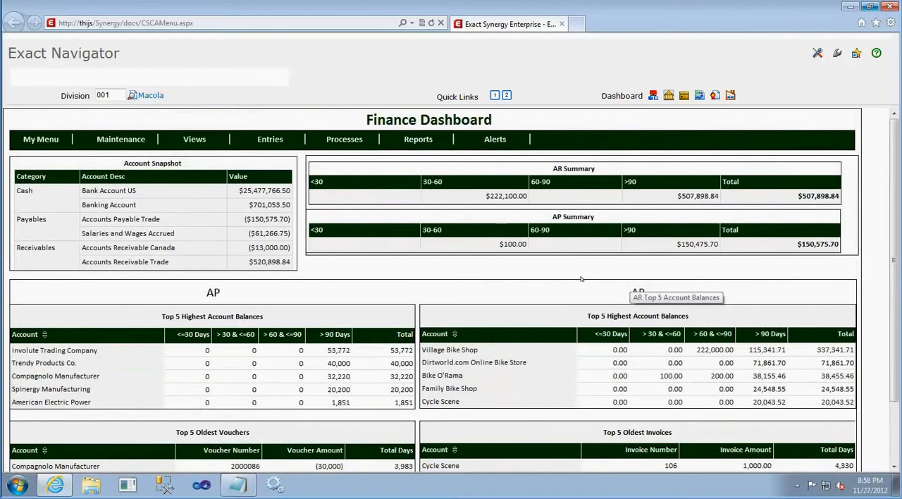
Open the Balance List from the AR Summary total and drill down to the Balance List Detail for Island Bike Trail
{"action": "left_click", "coordinate": [804, 198]}
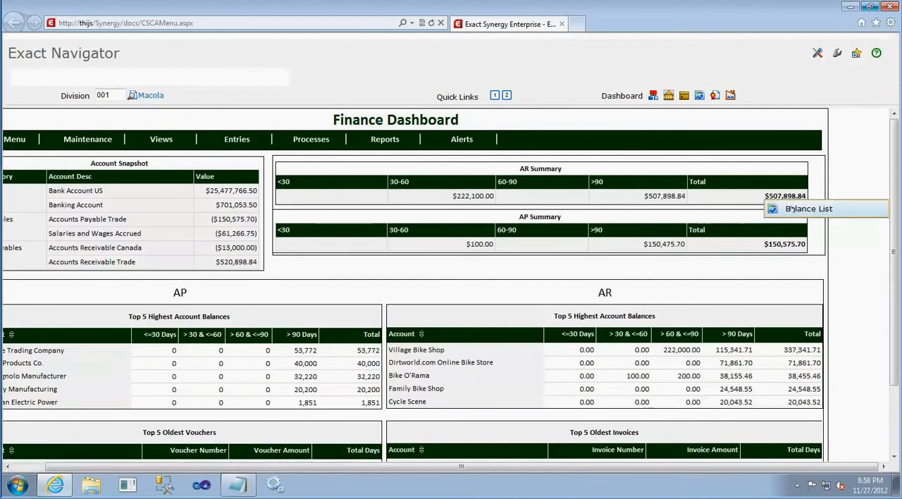
{"action": "left_click", "coordinate": [790, 209]}
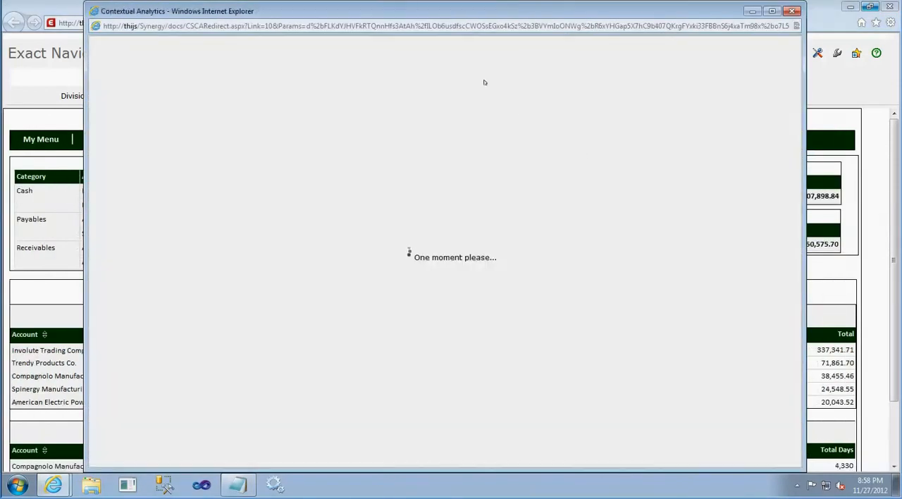
{"action": "left_click_drag", "start_coordinate": [418, 10], "coordinate": [367, 10]}
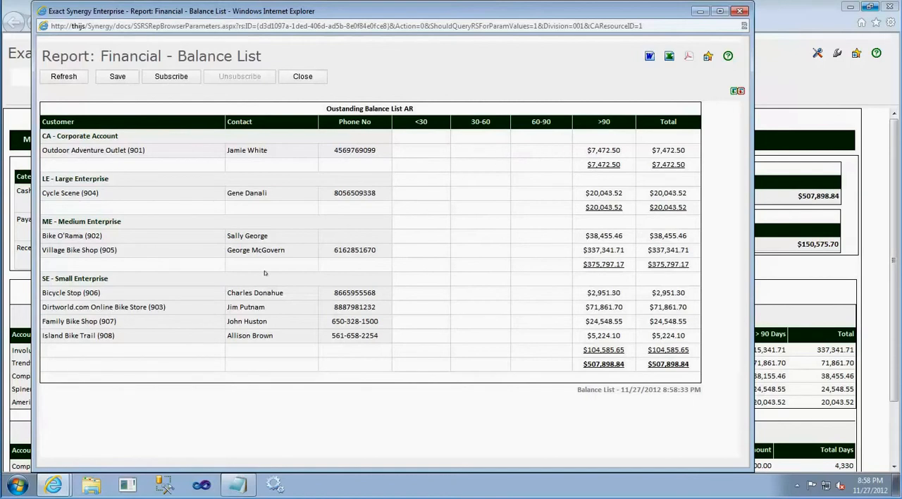
{"action": "left_click", "coordinate": [80, 337]}
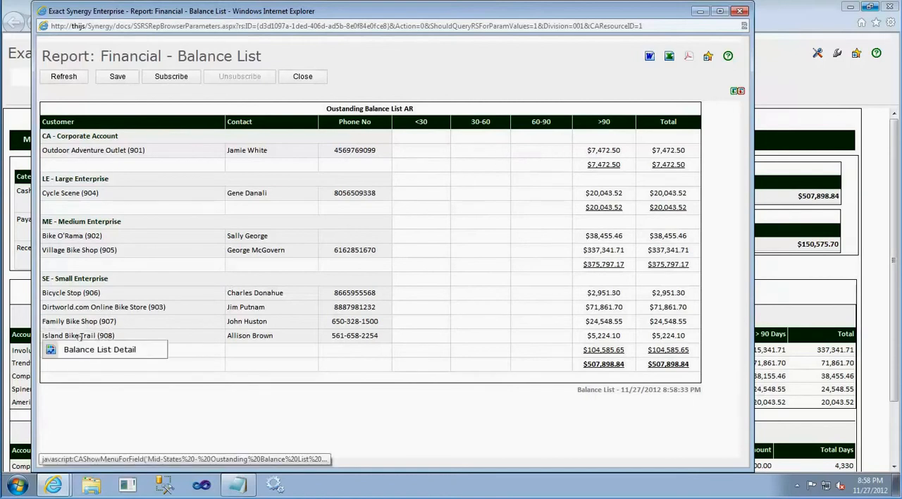
{"action": "left_click", "coordinate": [81, 350]}
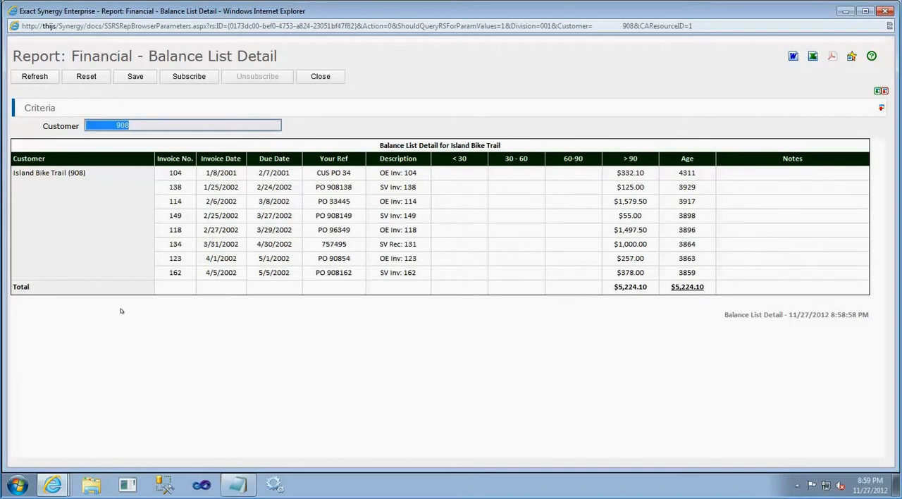
Submit a new note "Talked with the customer. They agree to pay next week." for the invoice dated 1/8/2001 and refresh the report
{"action": "left_click", "coordinate": [753, 172]}
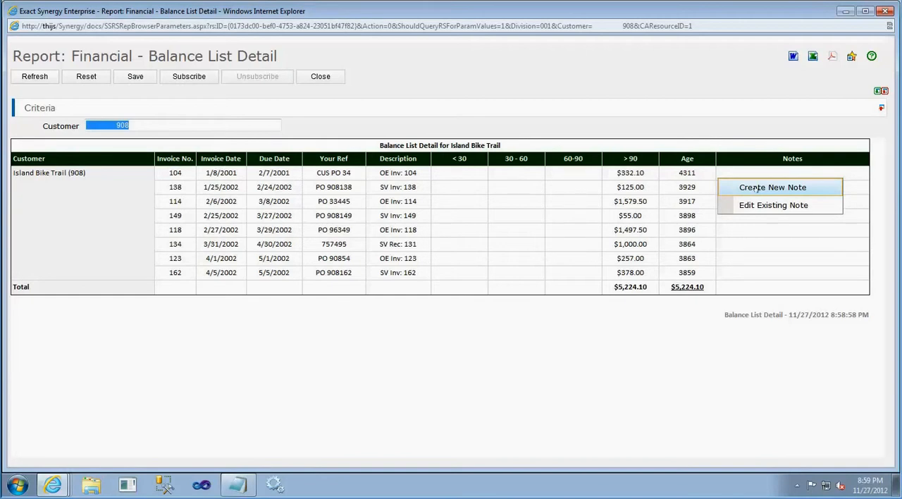
{"action": "left_click", "coordinate": [755, 187]}
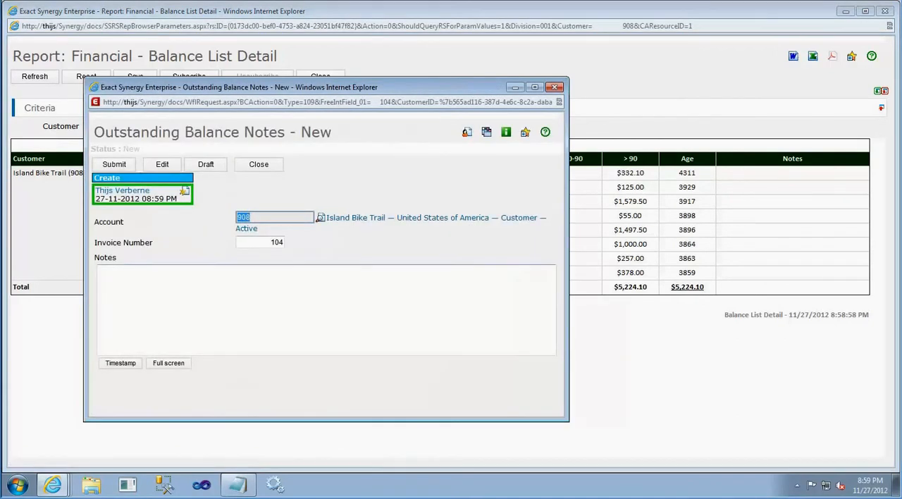
{"action": "left_click", "coordinate": [100, 271]}
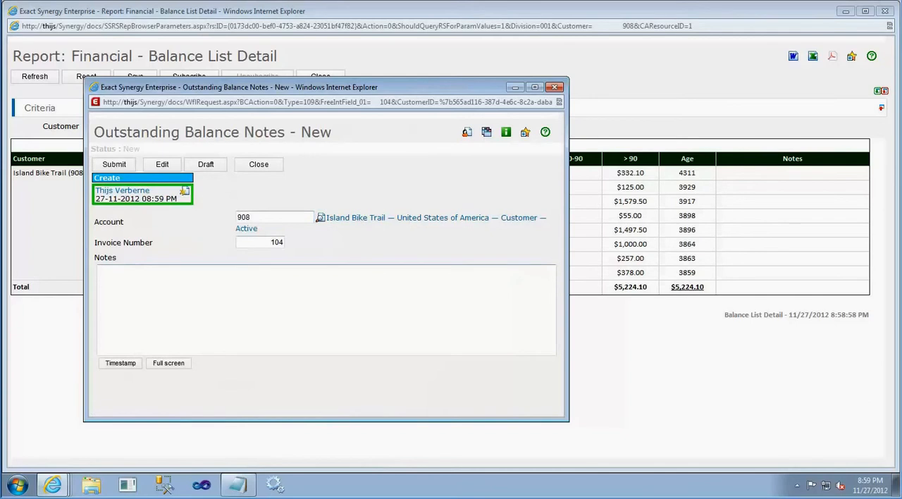
{"action": "type", "text": "Talked with the customer. They agree to pay next week."}
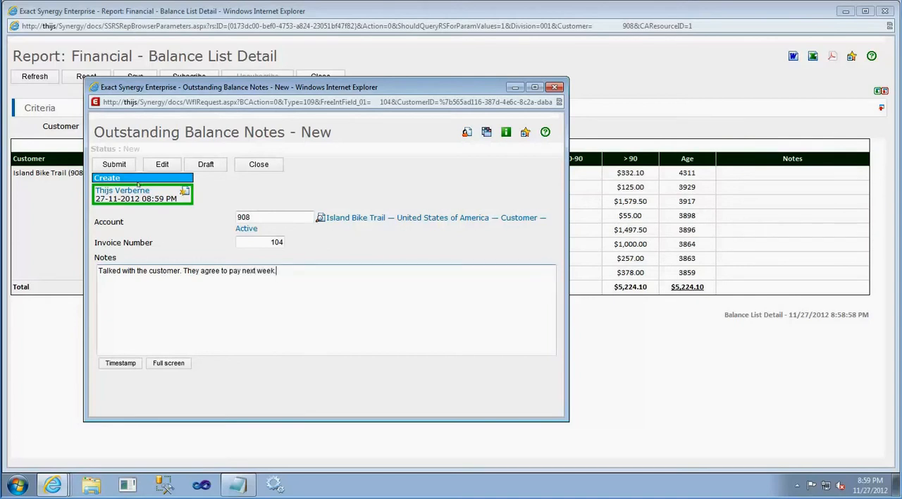
{"action": "left_click", "coordinate": [111, 167]}
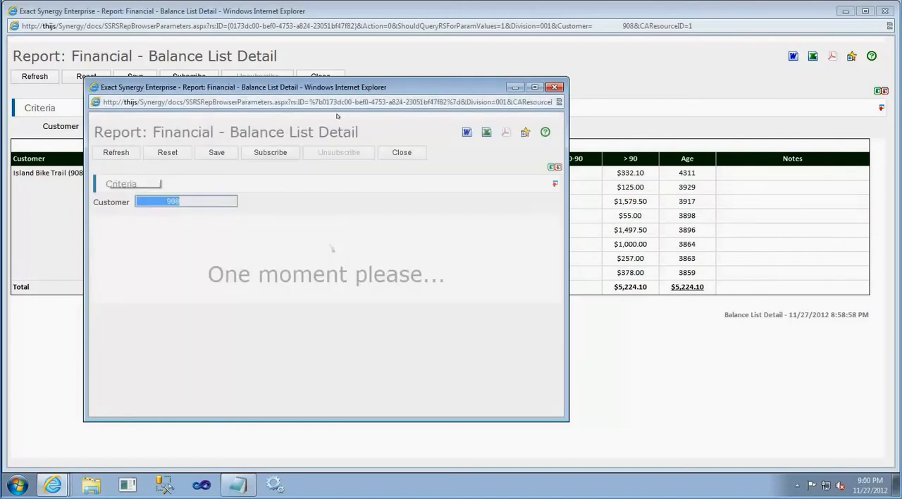
{"action": "left_click", "coordinate": [36, 79]}
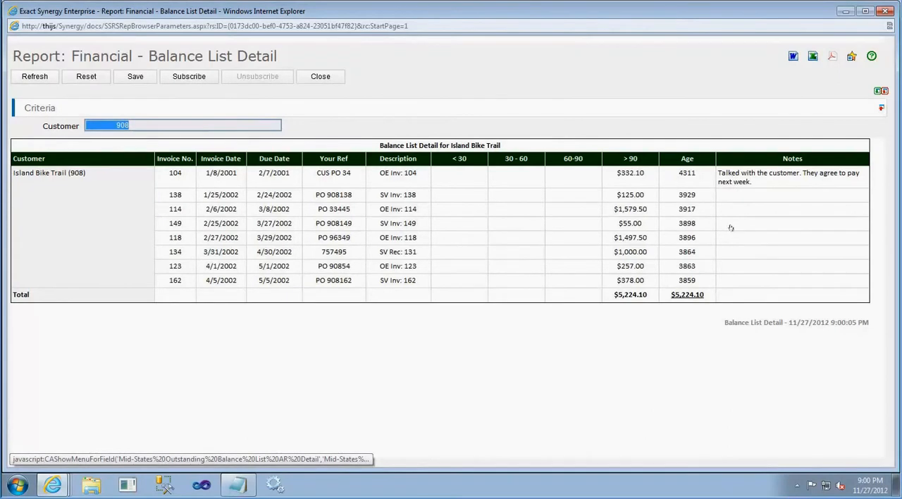
Submit a new note "Customer did not receive the items." with a timestamp for the invoice dated 2/25/2002, and refresh the report
{"action": "left_click", "coordinate": [731, 226]}
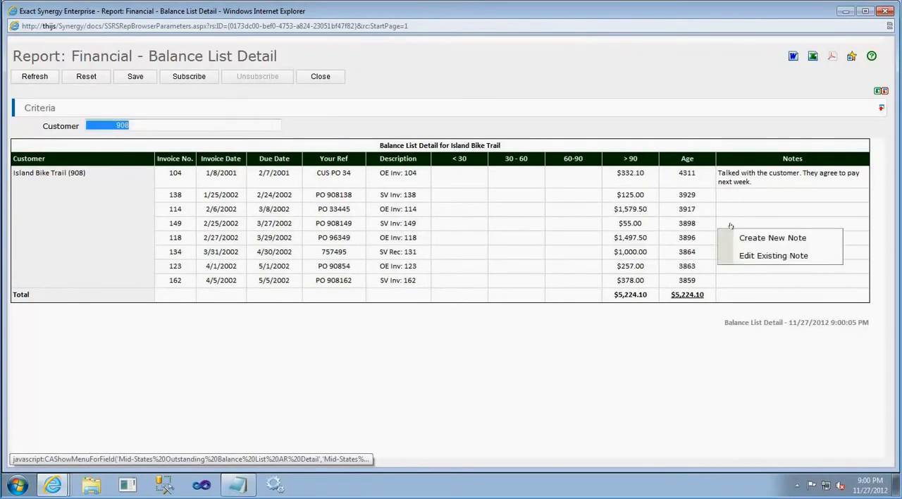
{"action": "left_click", "coordinate": [744, 235]}
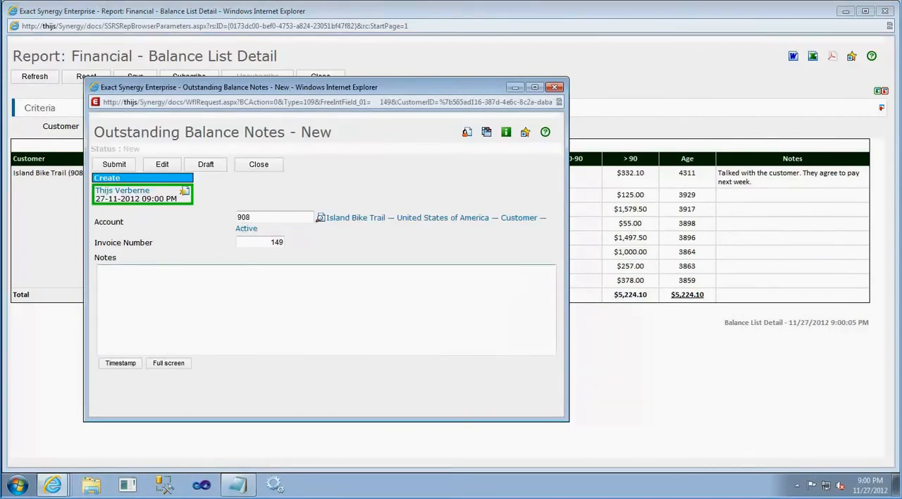
{"action": "type", "text": "Customer did not reci"}
{"action": "type", "text": "ive the items"}
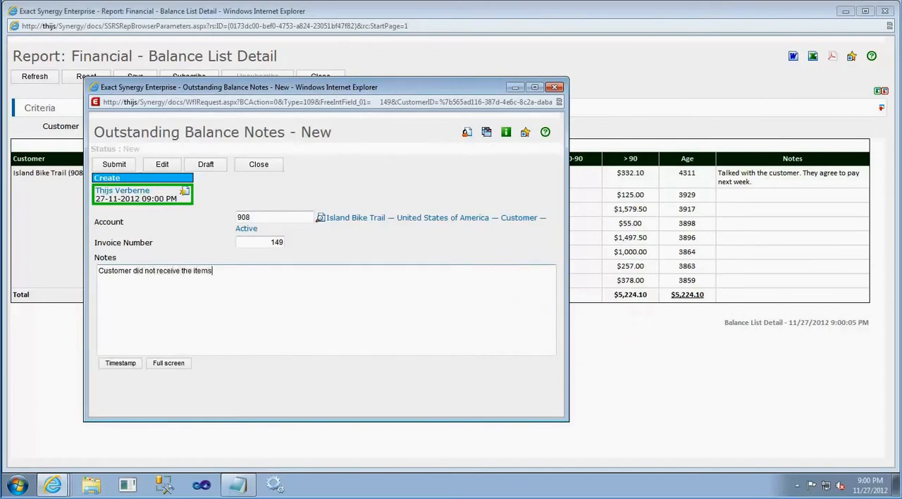
{"action": "type", "text": "."}
{"action": "key", "text": "Return"}
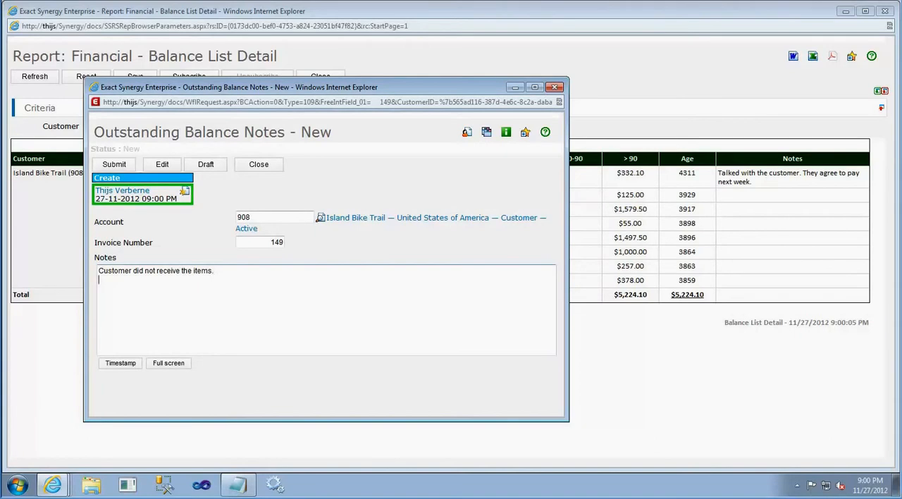
{"action": "left_click", "coordinate": [134, 362]}
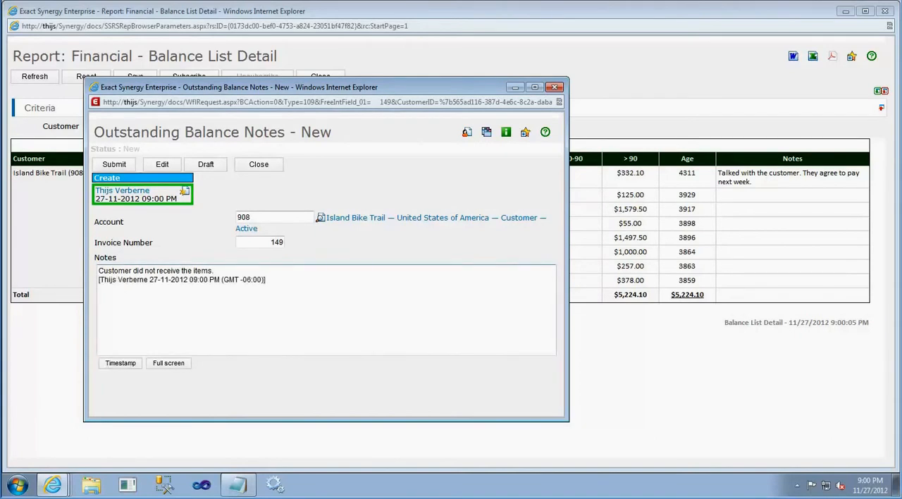
{"action": "left_click", "coordinate": [114, 164]}
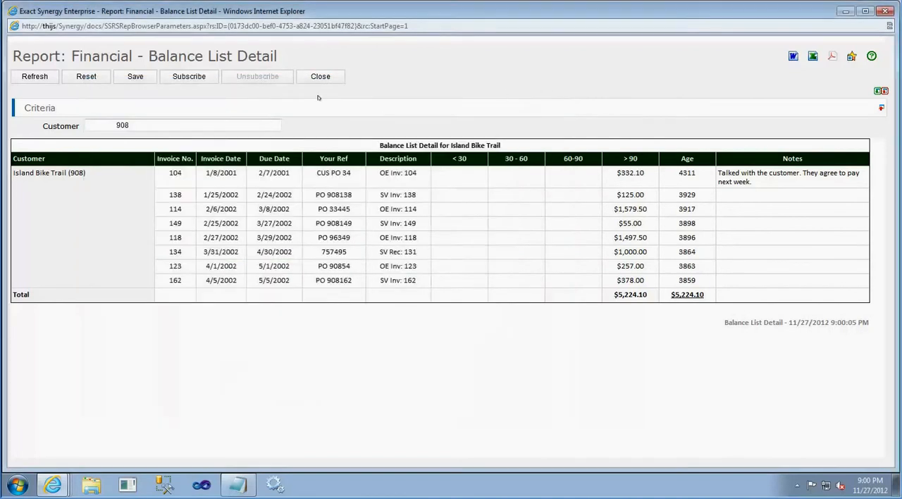
{"action": "left_click", "coordinate": [44, 79]}
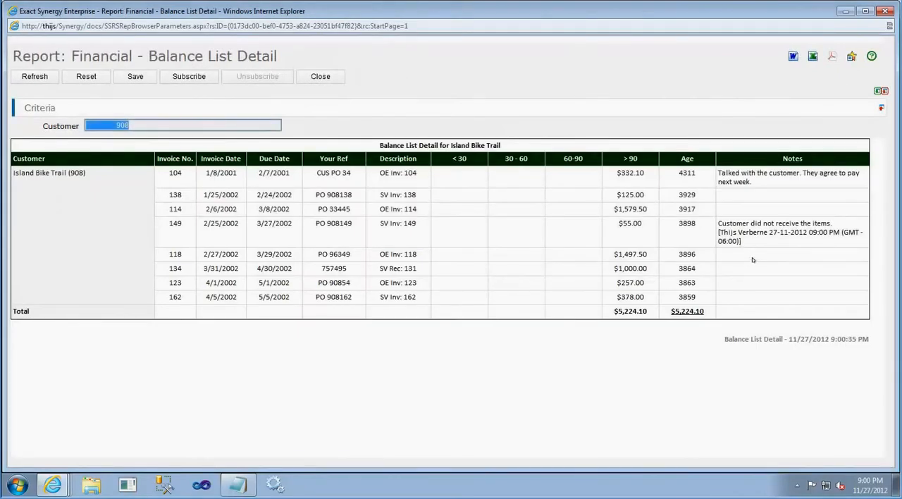
Append a timestamp and "Items are shipped. Customer will pay tomorrow." to the existing note on the 2/25/2002 invoice, save it and refresh the report
{"action": "left_click", "coordinate": [749, 256]}
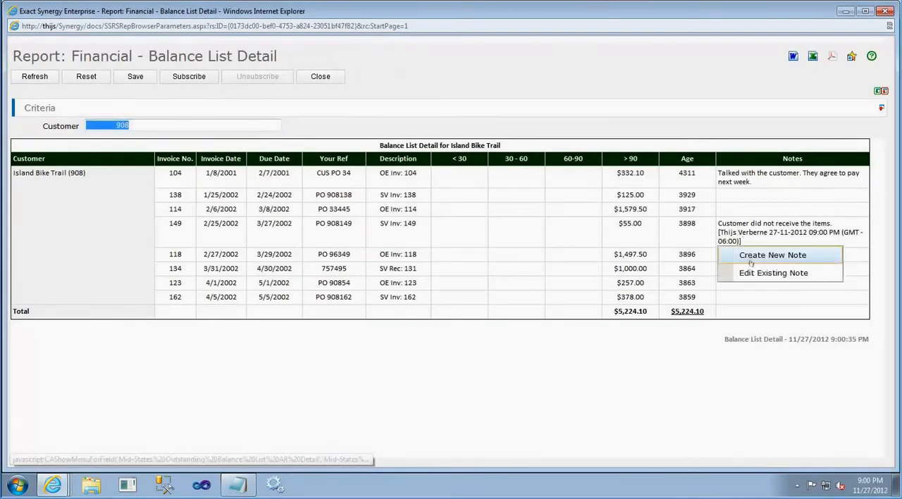
{"action": "left_click", "coordinate": [753, 274]}
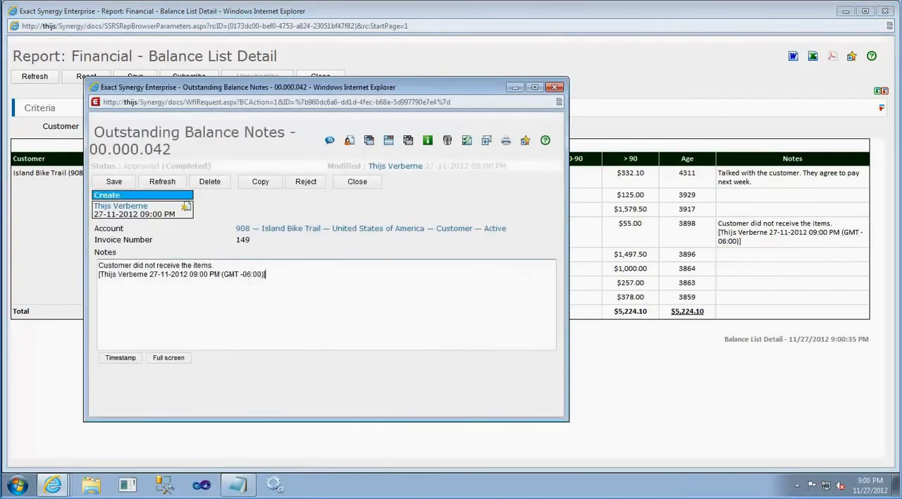
{"action": "key", "text": "ctrl+v"}
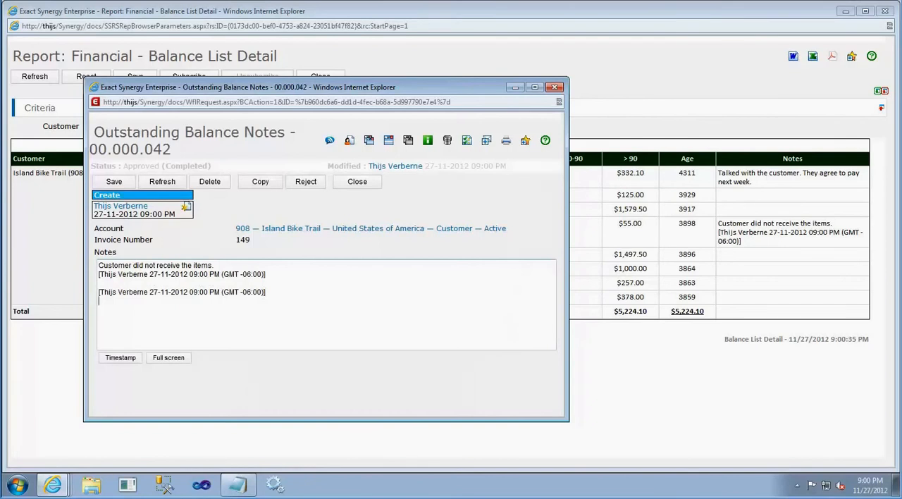
{"action": "type", "text": "Items are shipped. Customer will pa"}
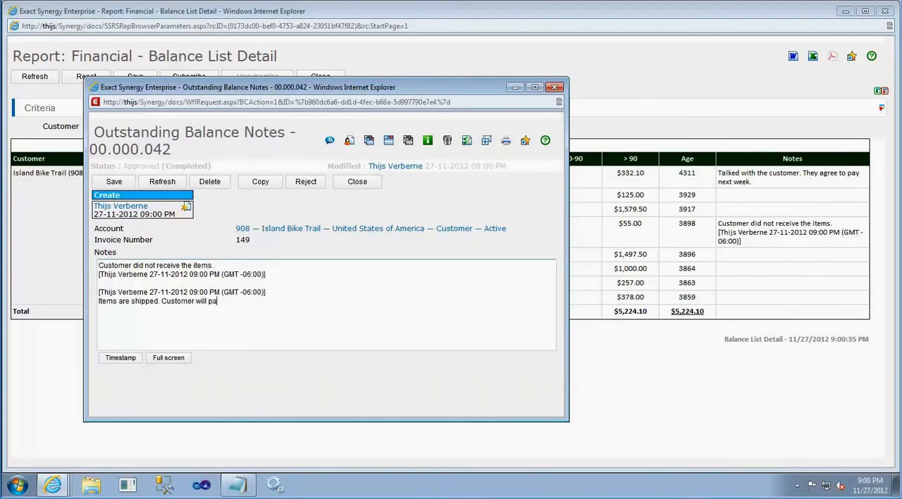
{"action": "type", "text": "y tomorrow."}
{"action": "left_click", "coordinate": [113, 182]}
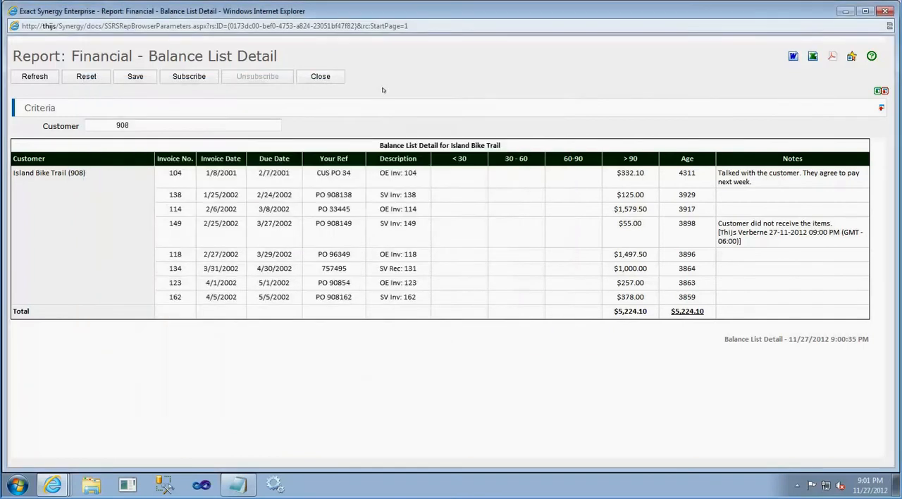
{"action": "left_click", "coordinate": [49, 77]}
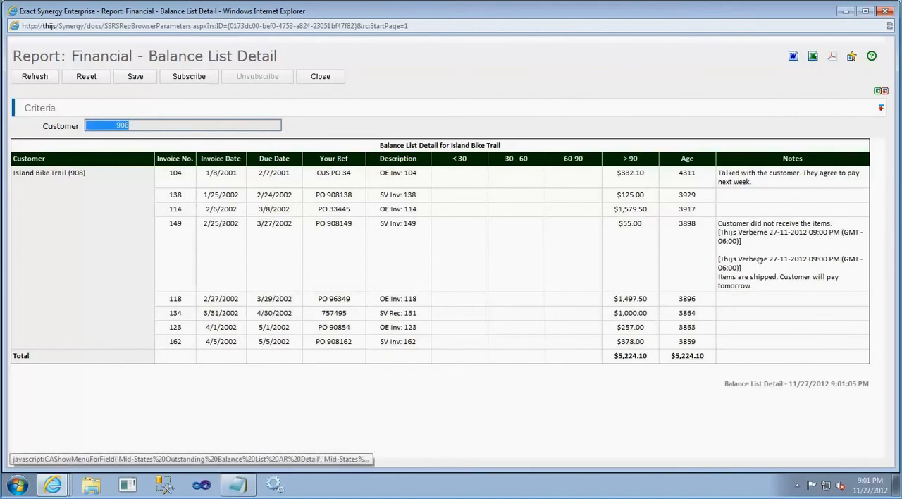
View the note history for Island Bike Trail, then close it
{"action": "left_click", "coordinate": [48, 174]}
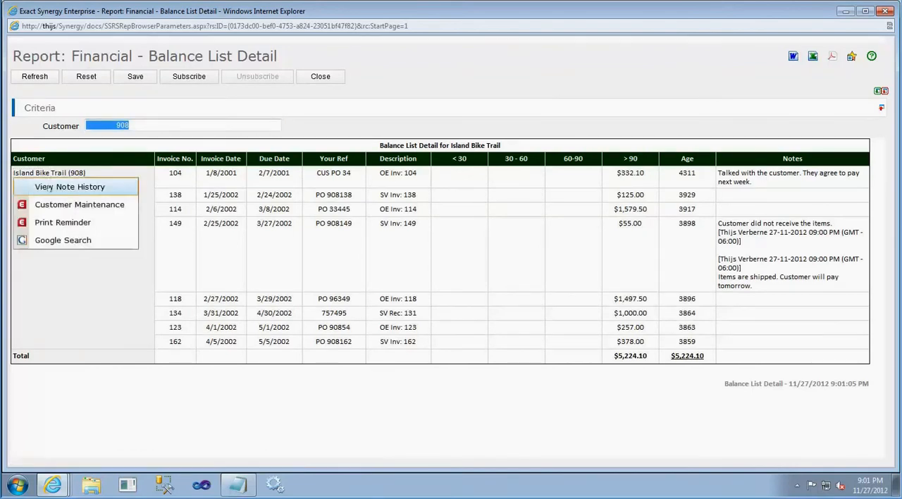
{"action": "left_click", "coordinate": [50, 188]}
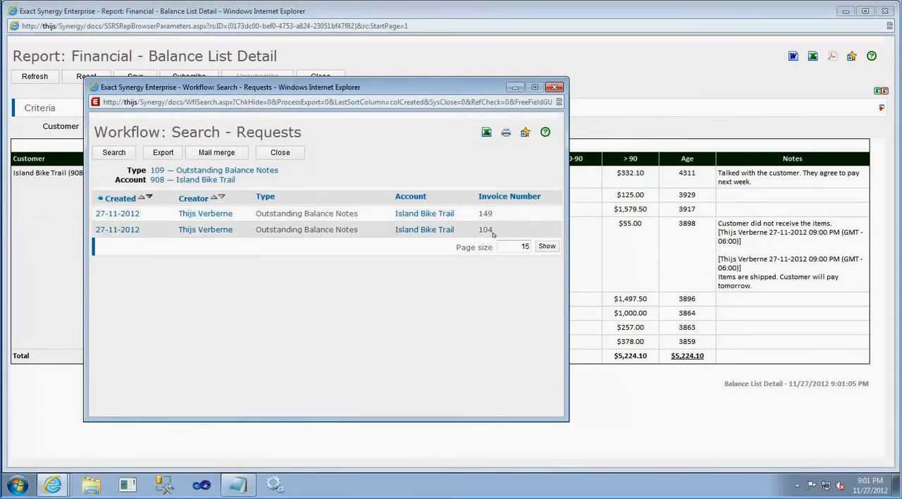
{"action": "left_click", "coordinate": [551, 88]}
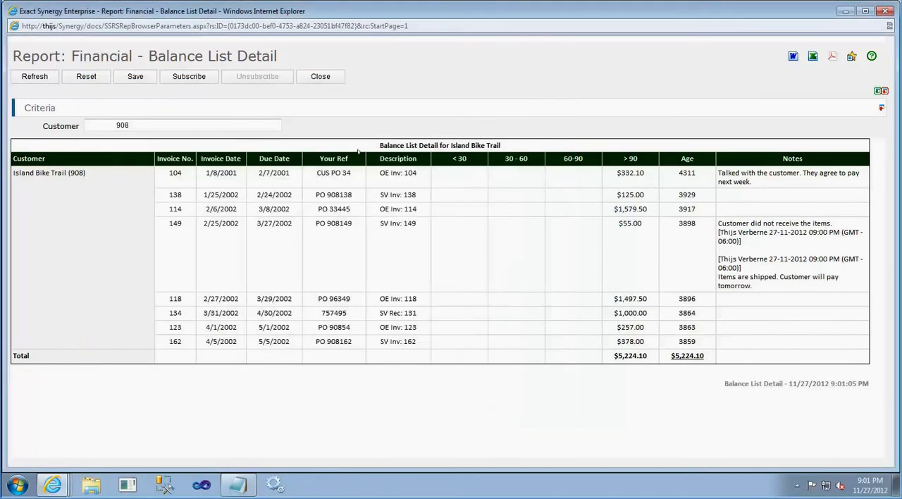
View the customer maintenance record for Island Bike Trail and close it without changes
{"action": "left_click", "coordinate": [42, 173]}
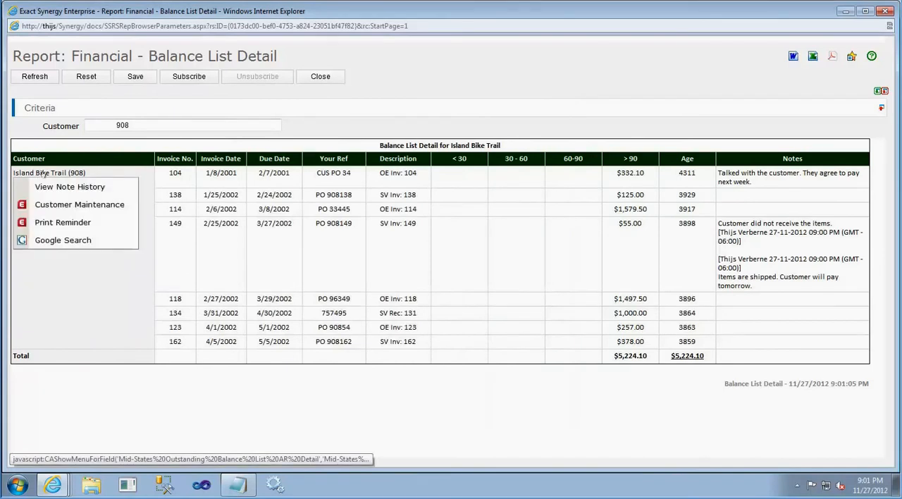
{"action": "left_click", "coordinate": [57, 204]}
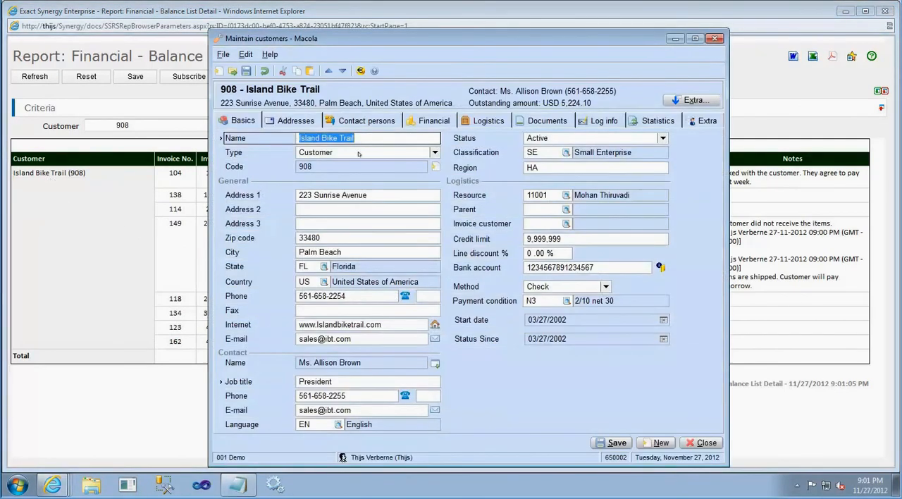
{"action": "left_click", "coordinate": [715, 38]}
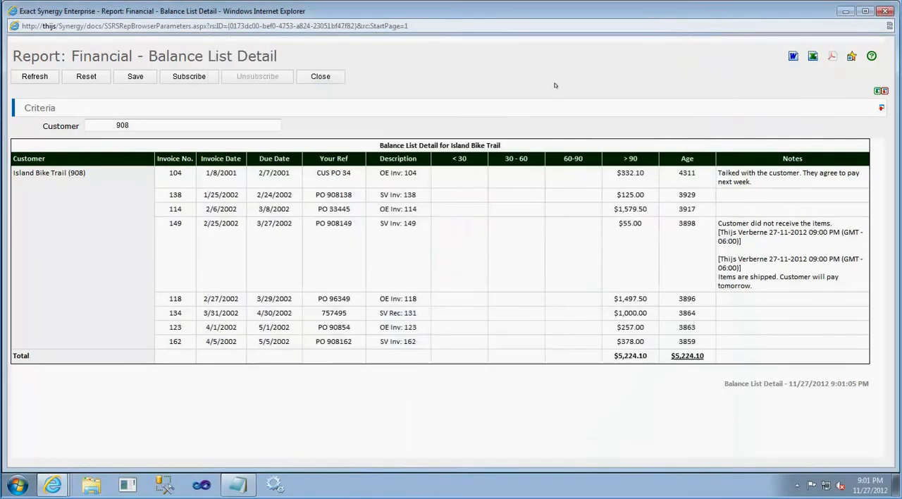
Run a Google search for Island Bike Trail from the customer entry in the report
{"action": "left_click", "coordinate": [60, 176]}
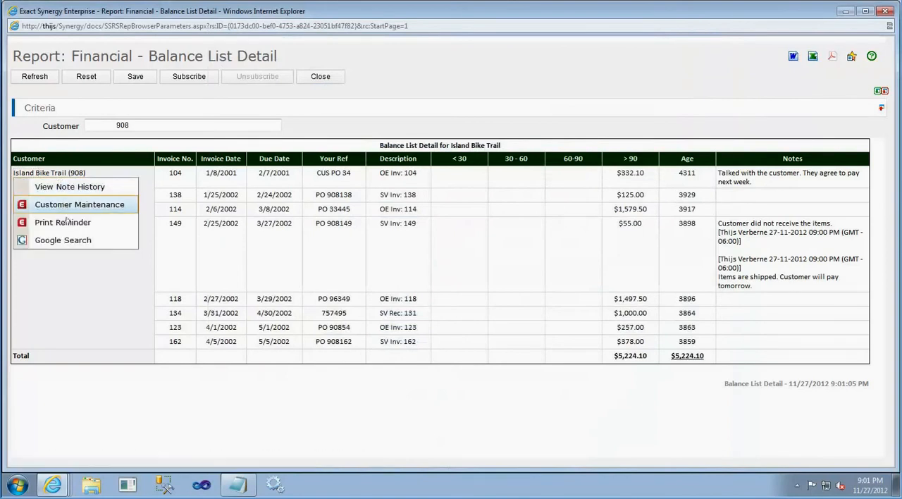
{"action": "left_click", "coordinate": [65, 239]}
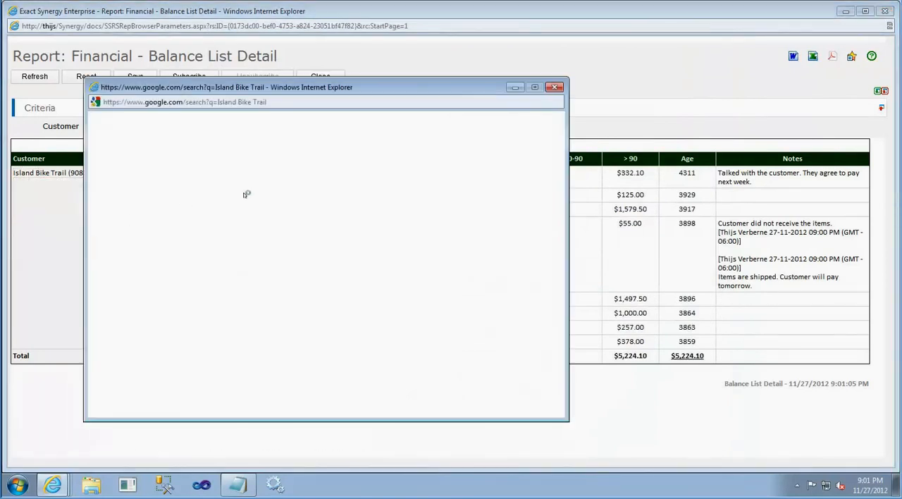